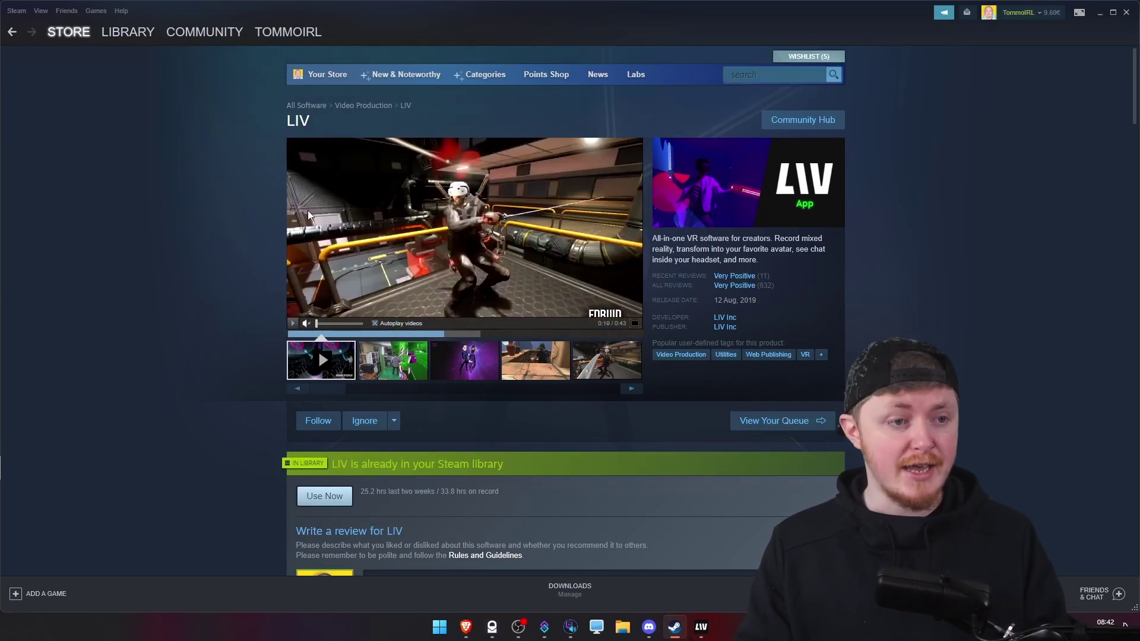
Start the free LIV app from its Steam store page and launch StreamerKit.
scroll(250, 196, down, 7)
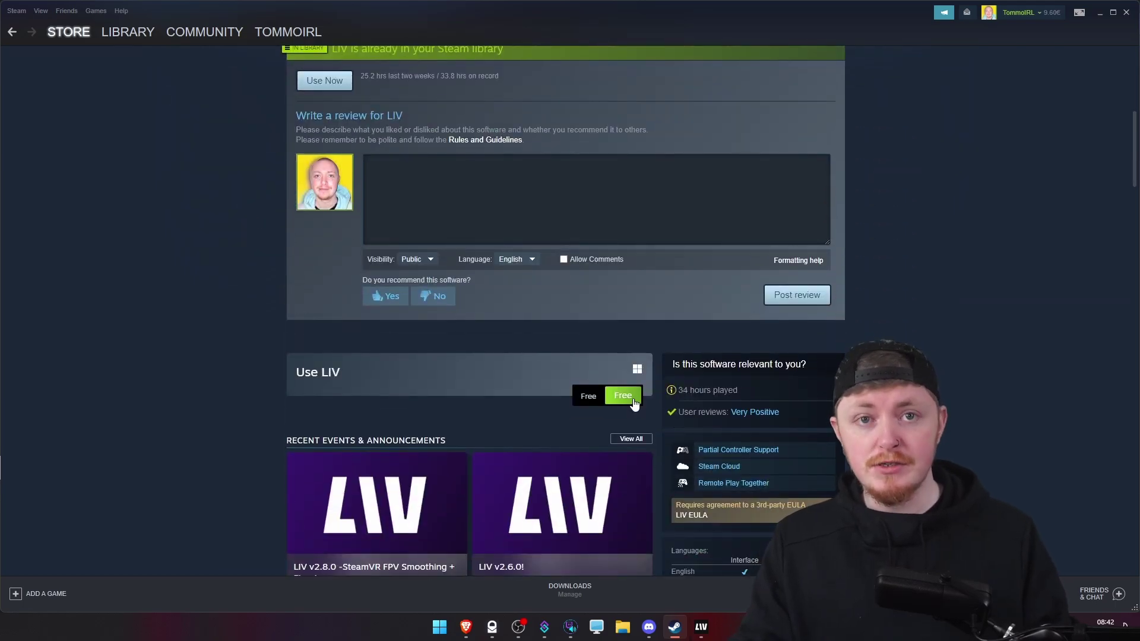
click(620, 396)
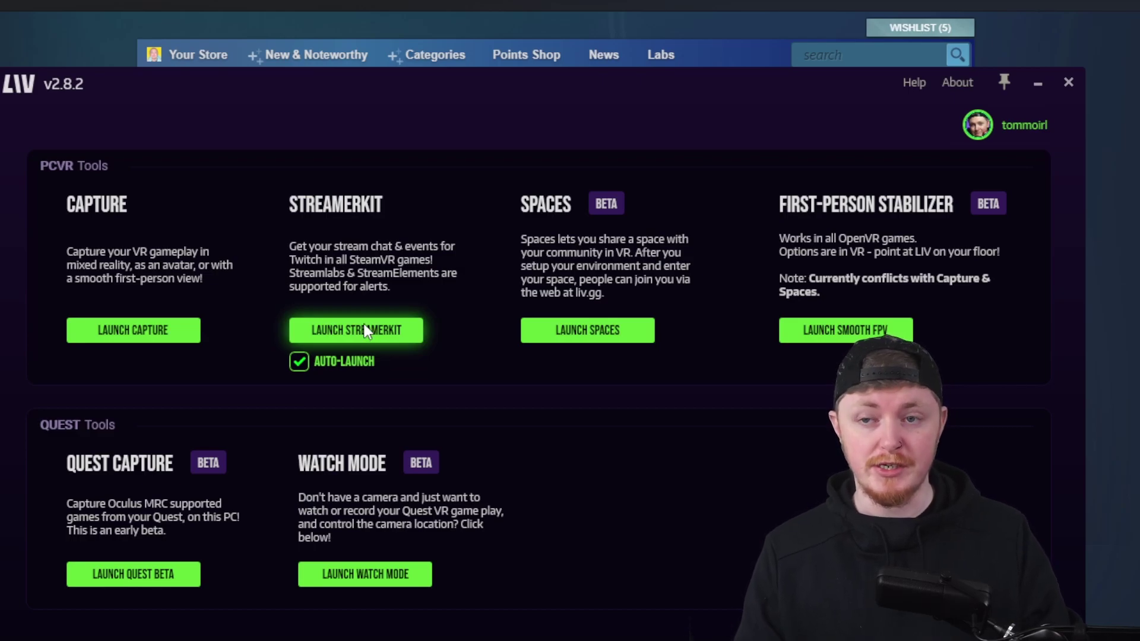
click(367, 331)
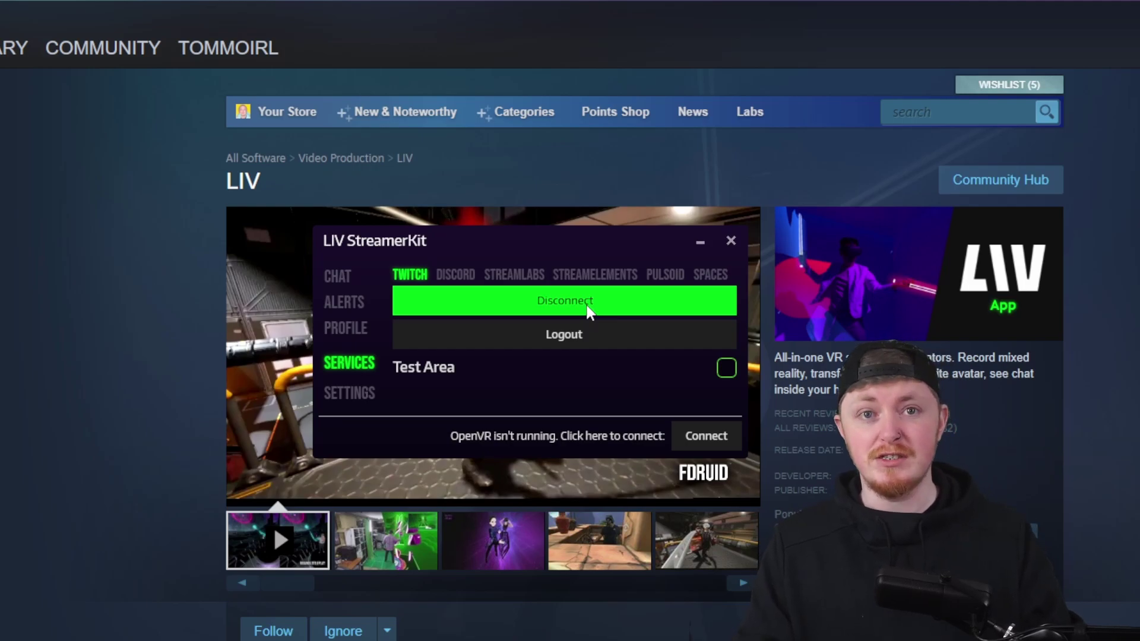
Review the Discord, Streamlabs, StreamElements and Pulsoid connection options in StreamerKit's services.
click(470, 273)
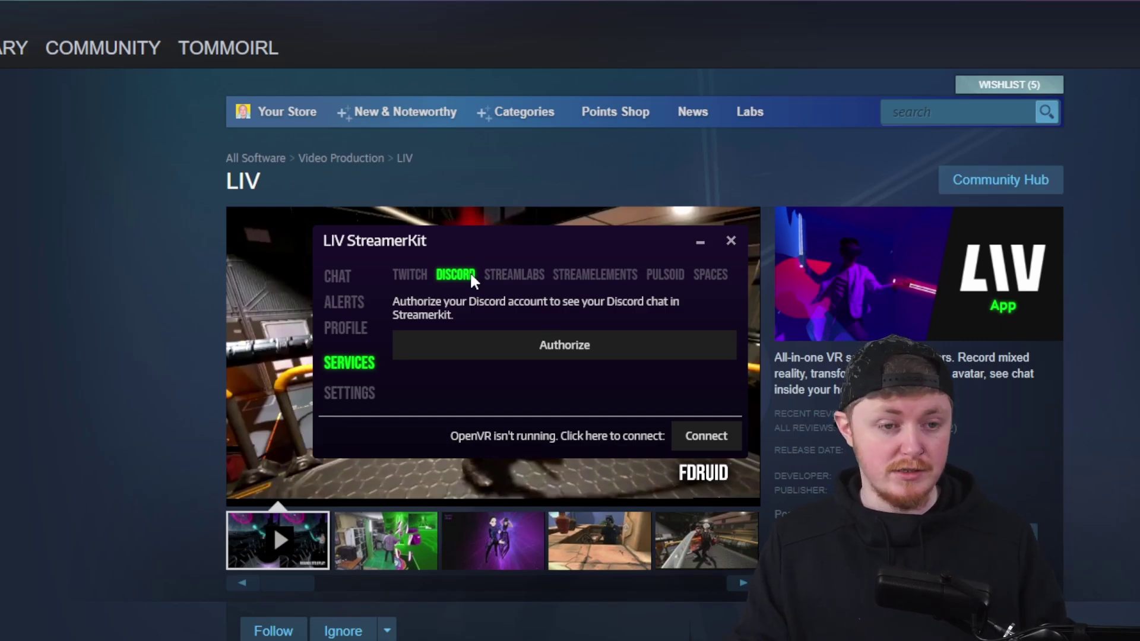
click(522, 273)
click(584, 279)
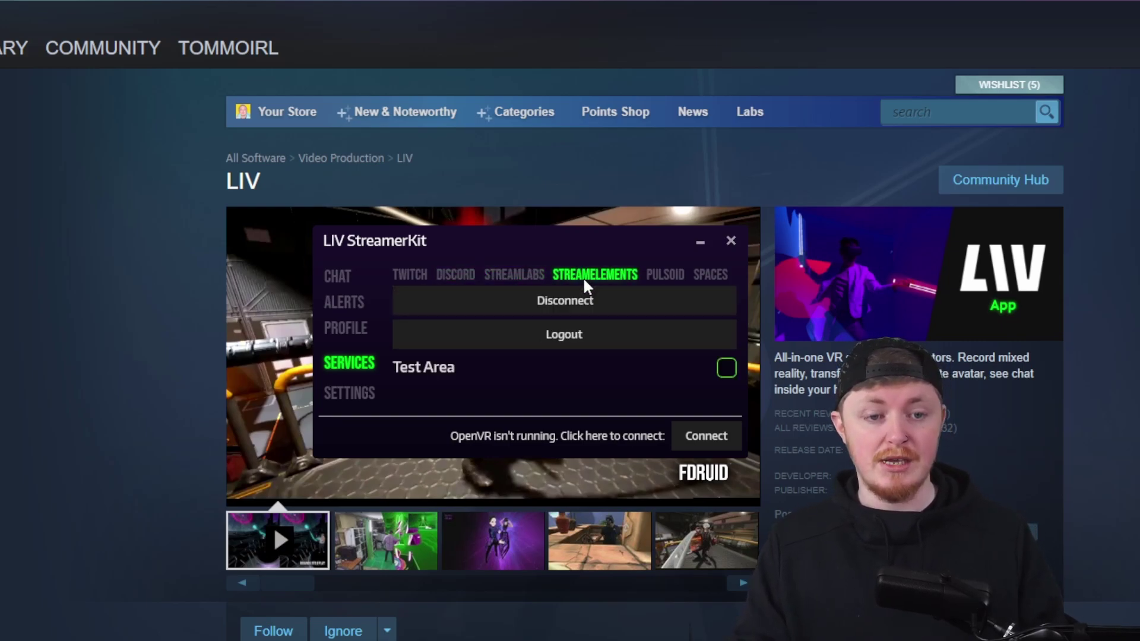
click(665, 281)
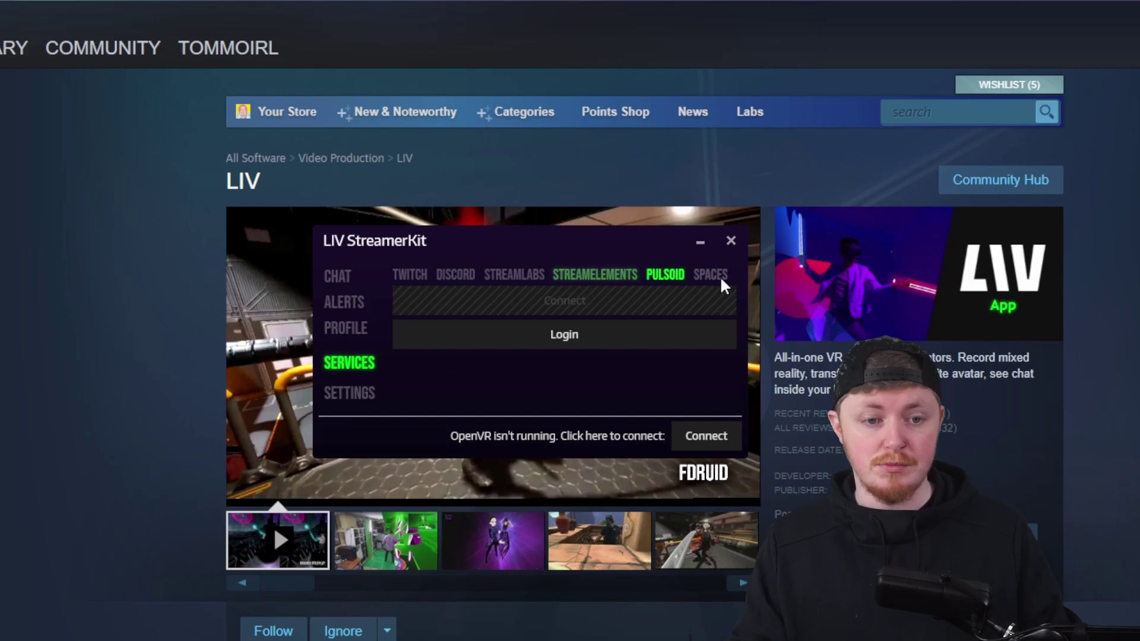
click(606, 279)
click(530, 279)
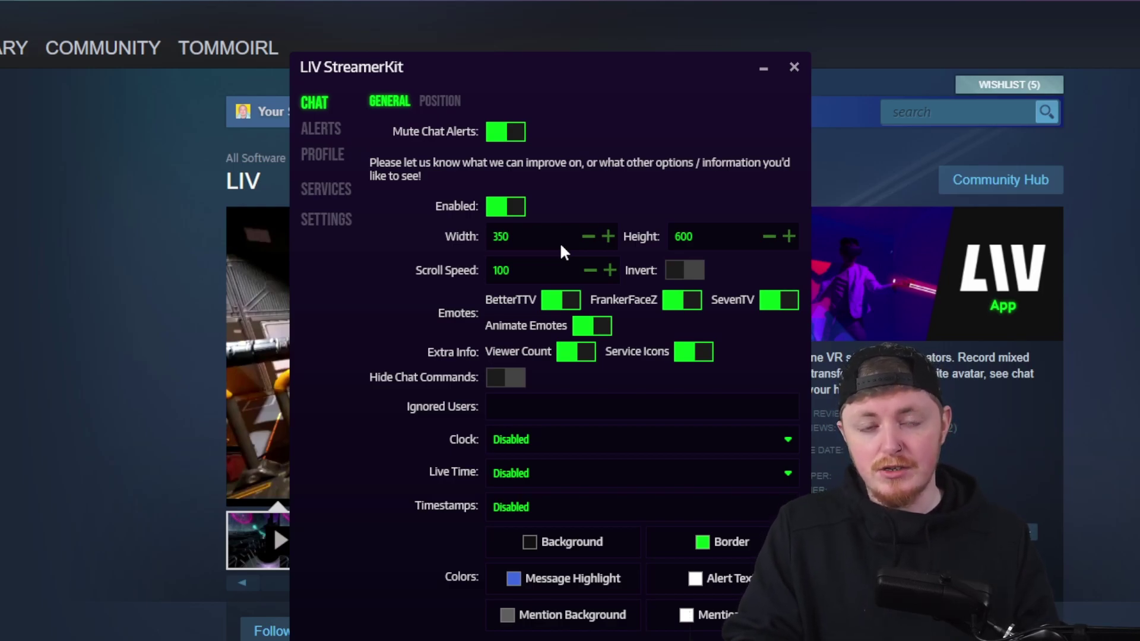
Move the StreamerKit window aside and look through its chat position, general and profile settings.
click(442, 98)
drag(542, 73, 615, 90)
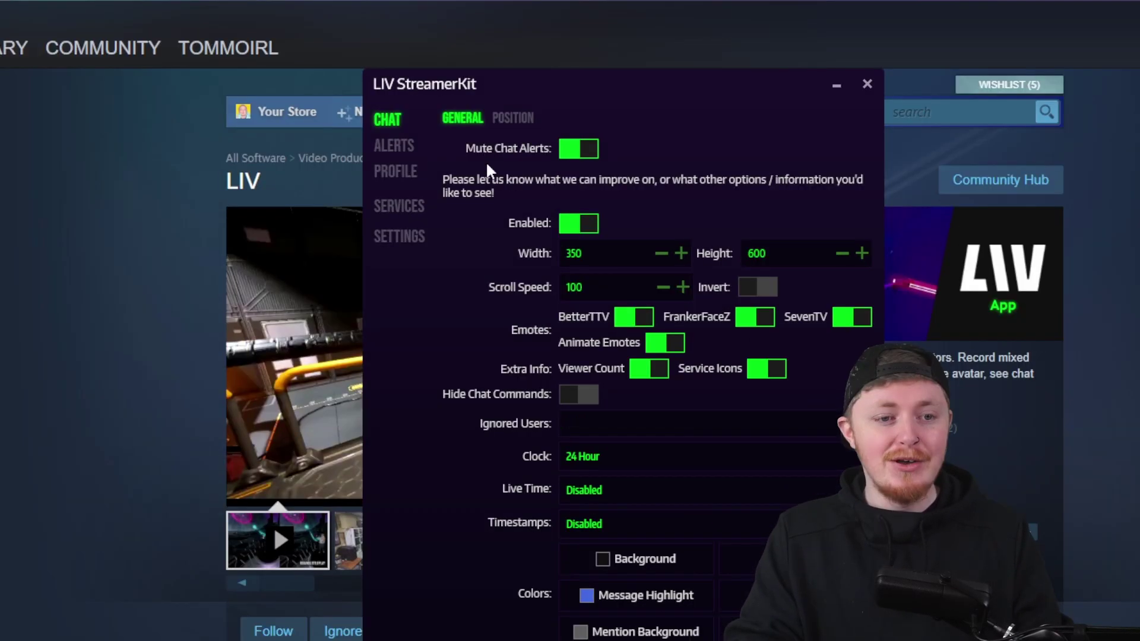
click(516, 62)
click(466, 60)
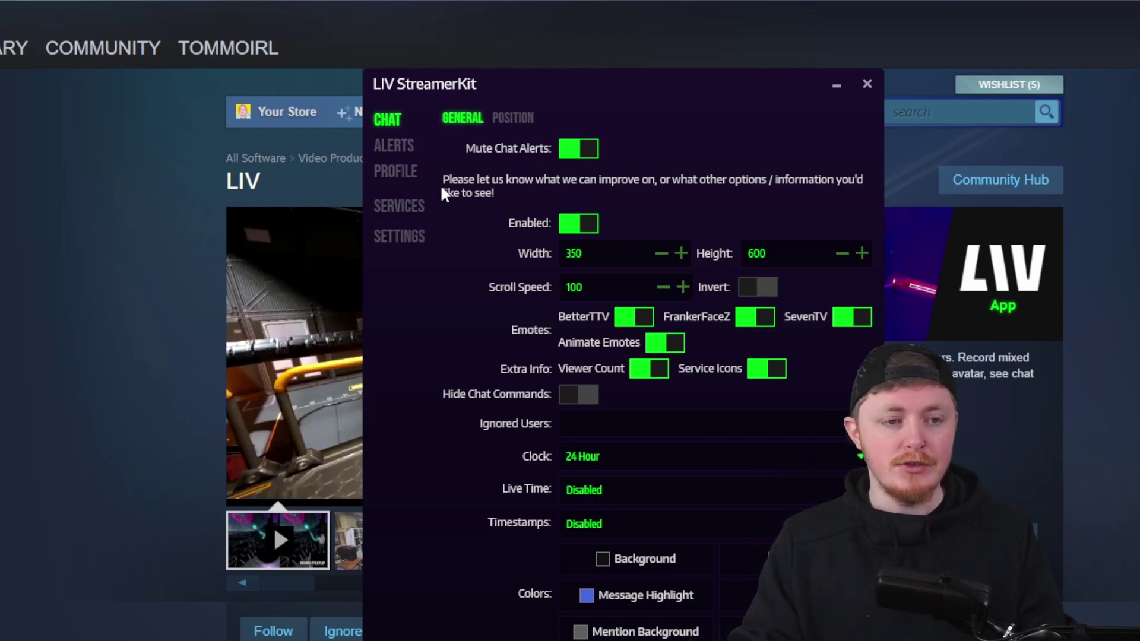
click(400, 166)
click(568, 230)
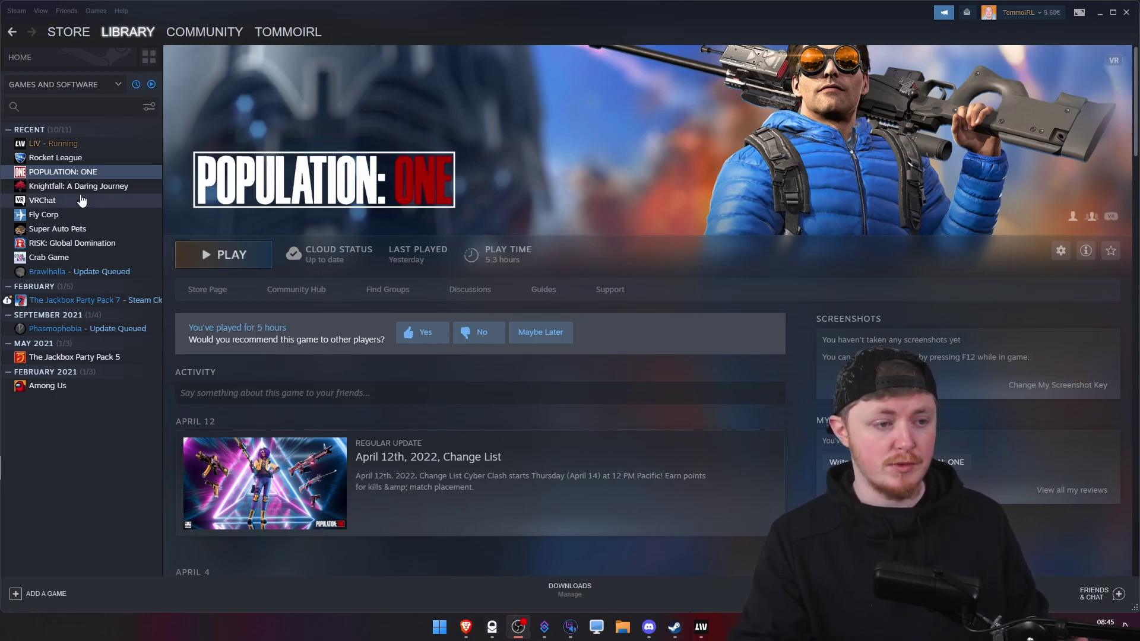
Open the properties of POPULATION: ONE from the Steam library.
right_click(74, 174)
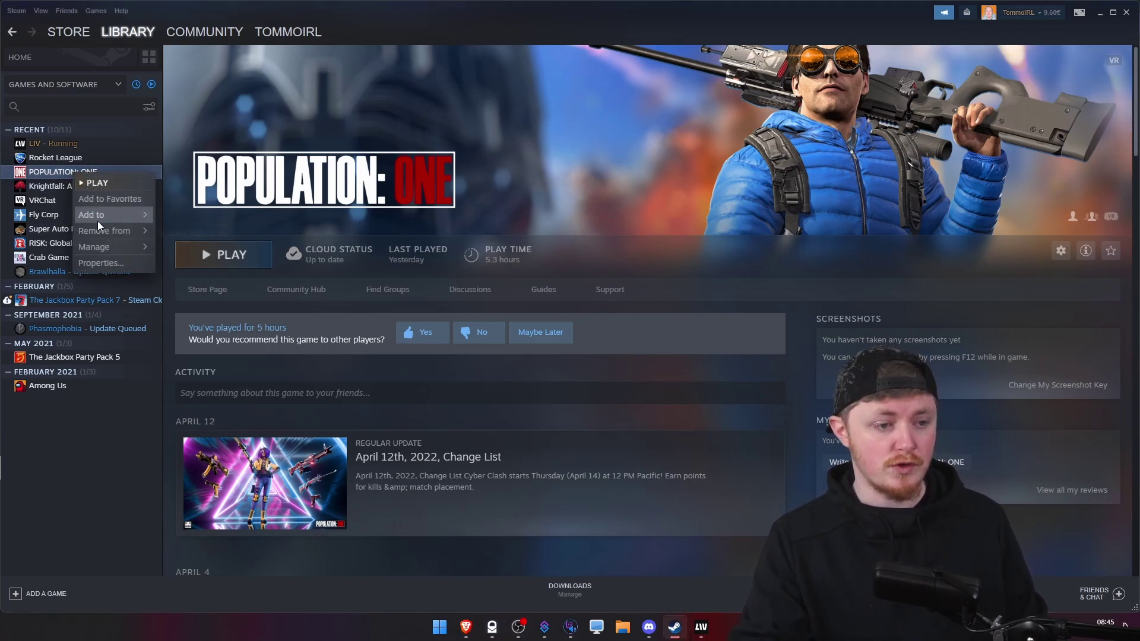
click(108, 262)
drag(542, 425, 474, 425)
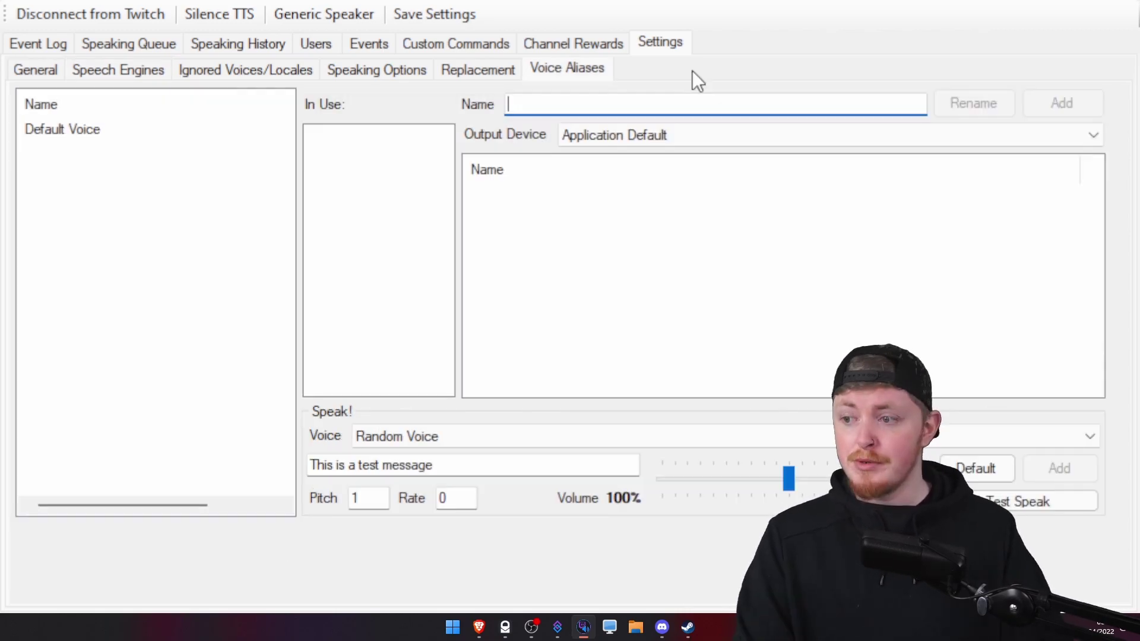
Enter "test voice" as a voice alias name and preview the Microsoft David Desktop and Microsoft Zira Desktop voices in Speaker.bot.
click(567, 70)
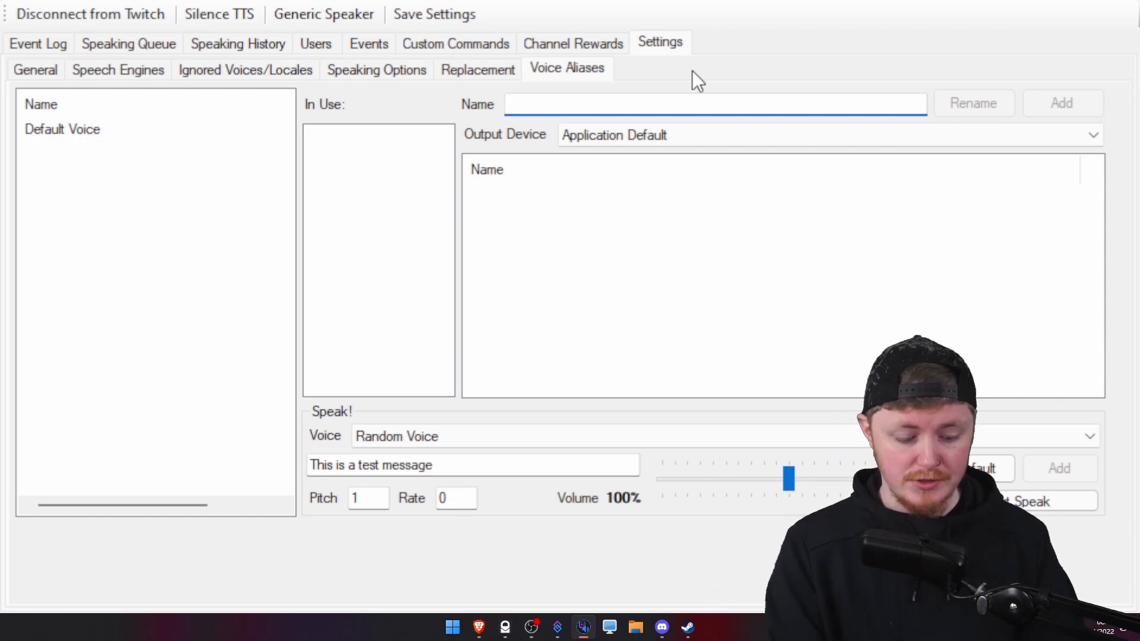
text(test voice)
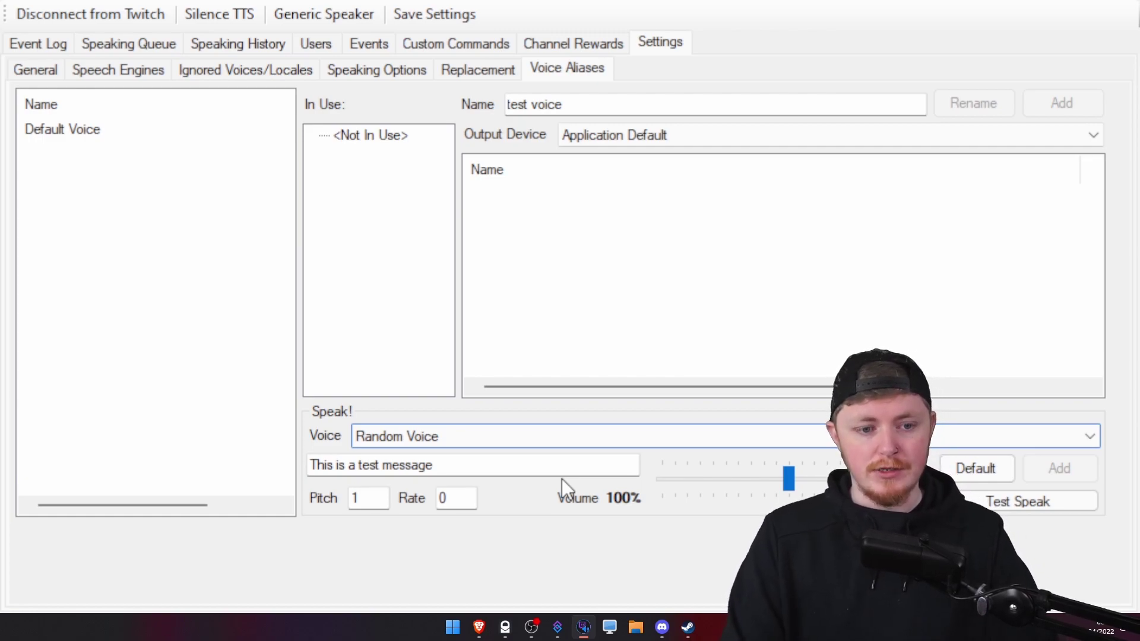
key(Down)
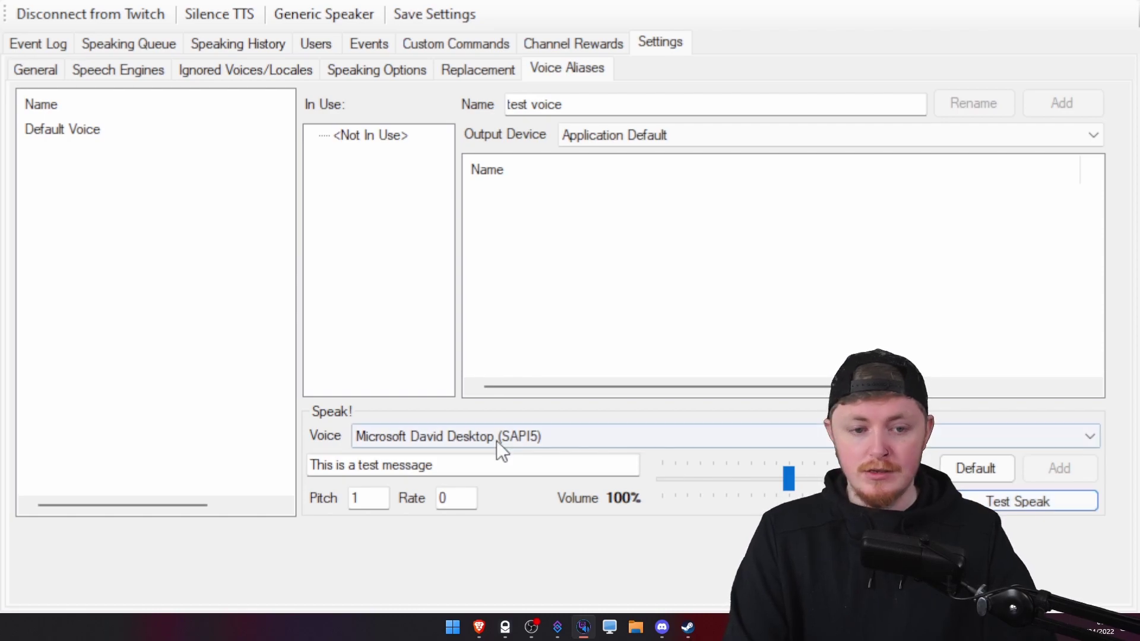
scroll(498, 443, down, 1)
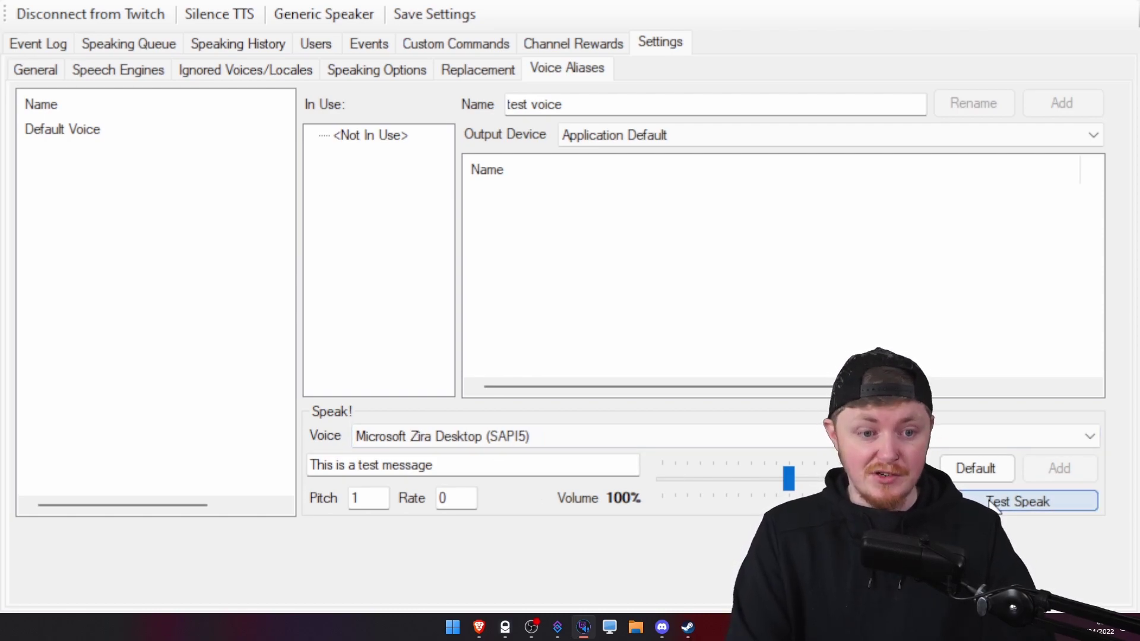
click(997, 503)
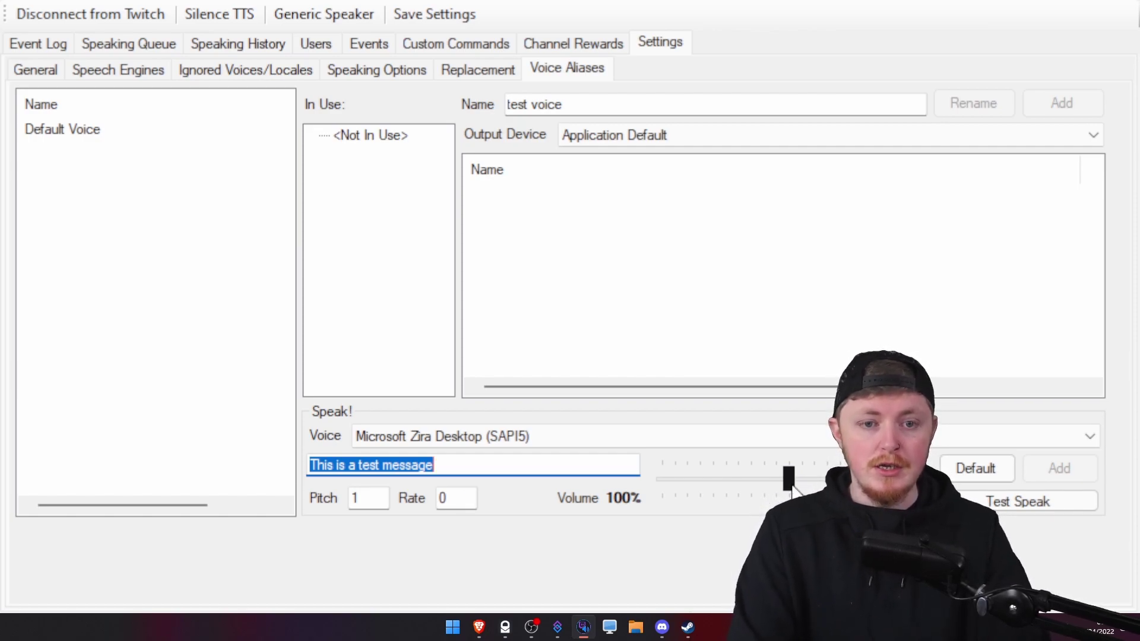
Choose the Microsoft David Desktop voice, add the voice alias "test voicee" and select it in the alias list.
click(501, 438)
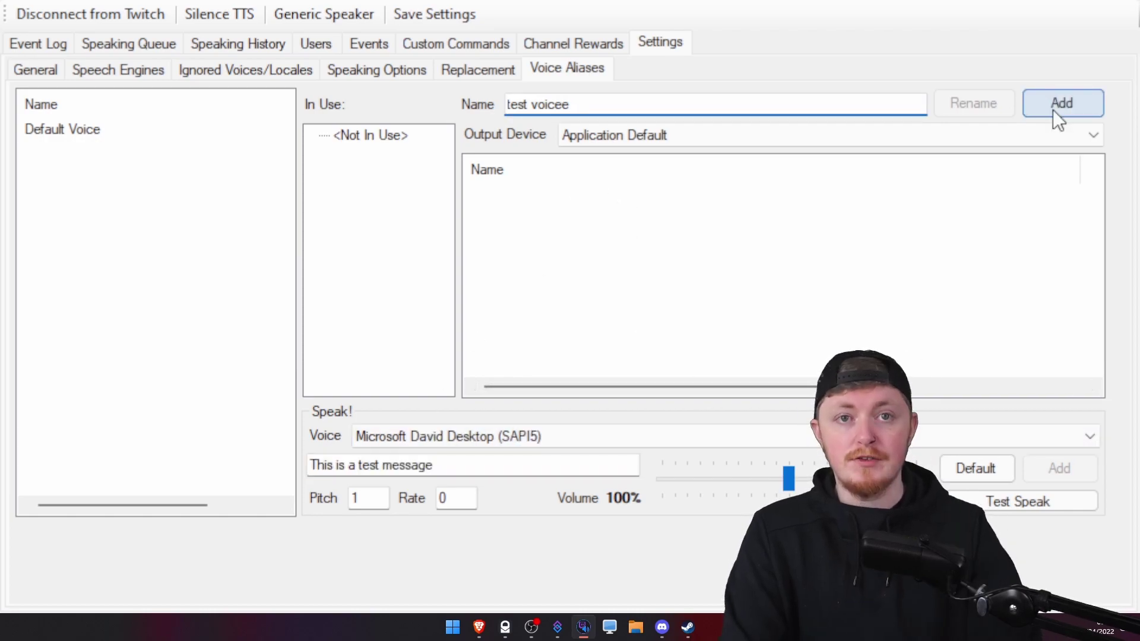
click(1061, 104)
click(209, 151)
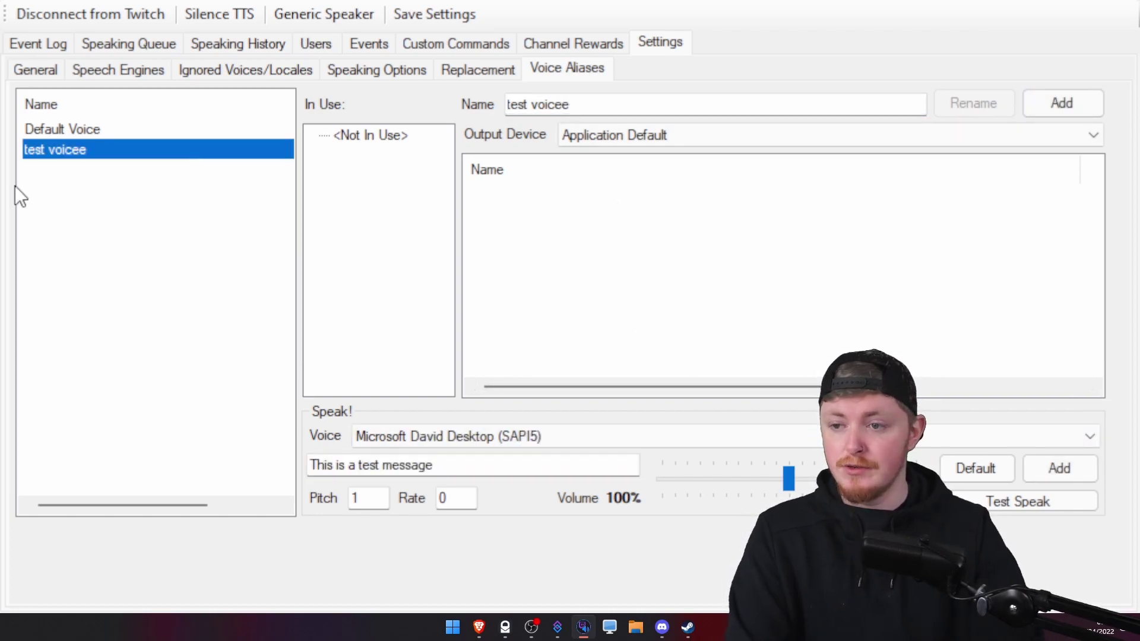
Review the general settings for the StreamLabs and StreamElements connections and the default and highlight voice alias choices.
click(35, 69)
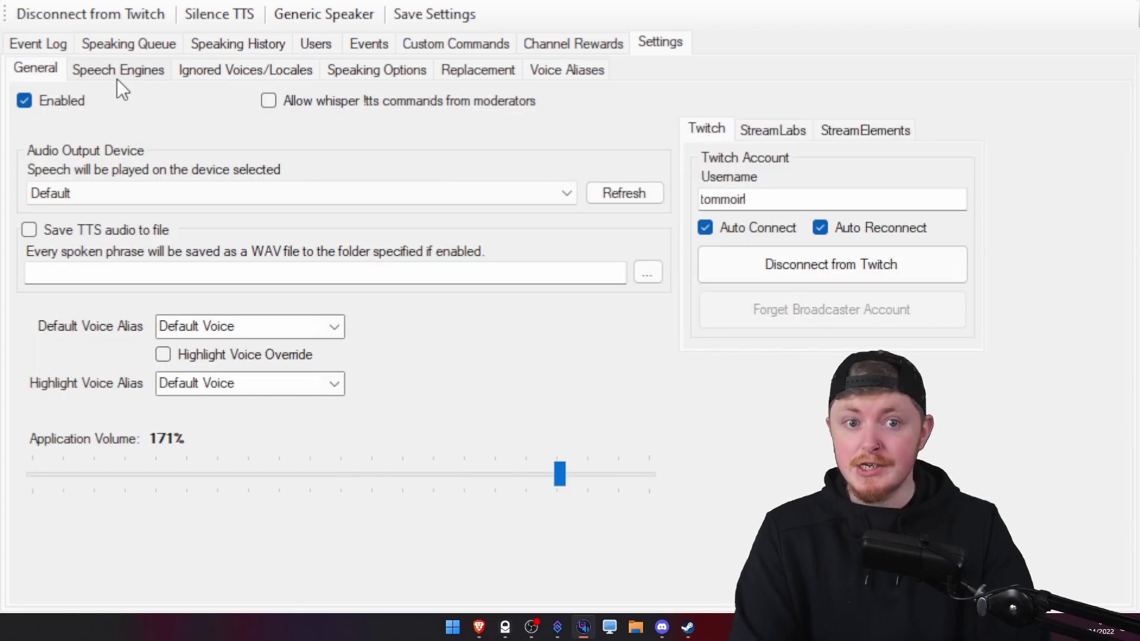
click(773, 130)
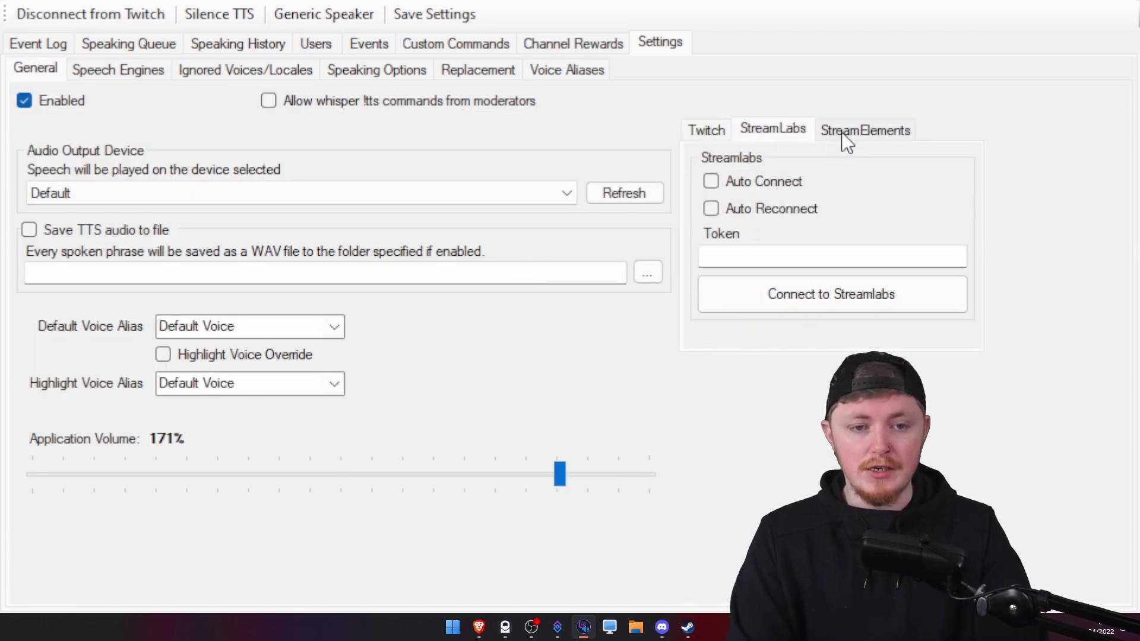
click(846, 141)
click(793, 134)
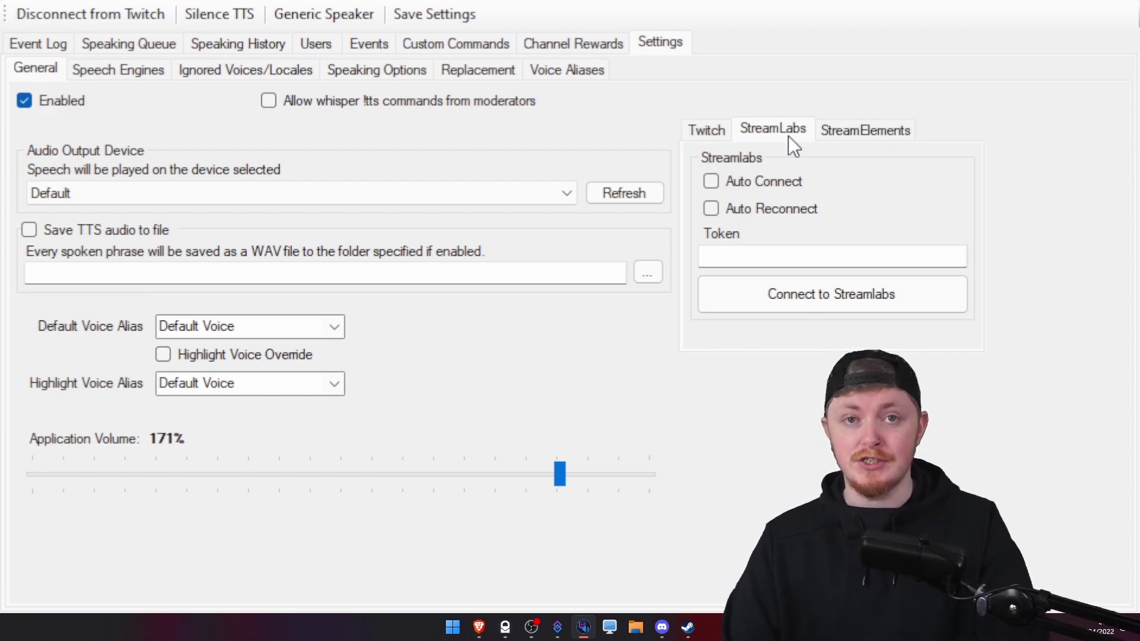
click(336, 326)
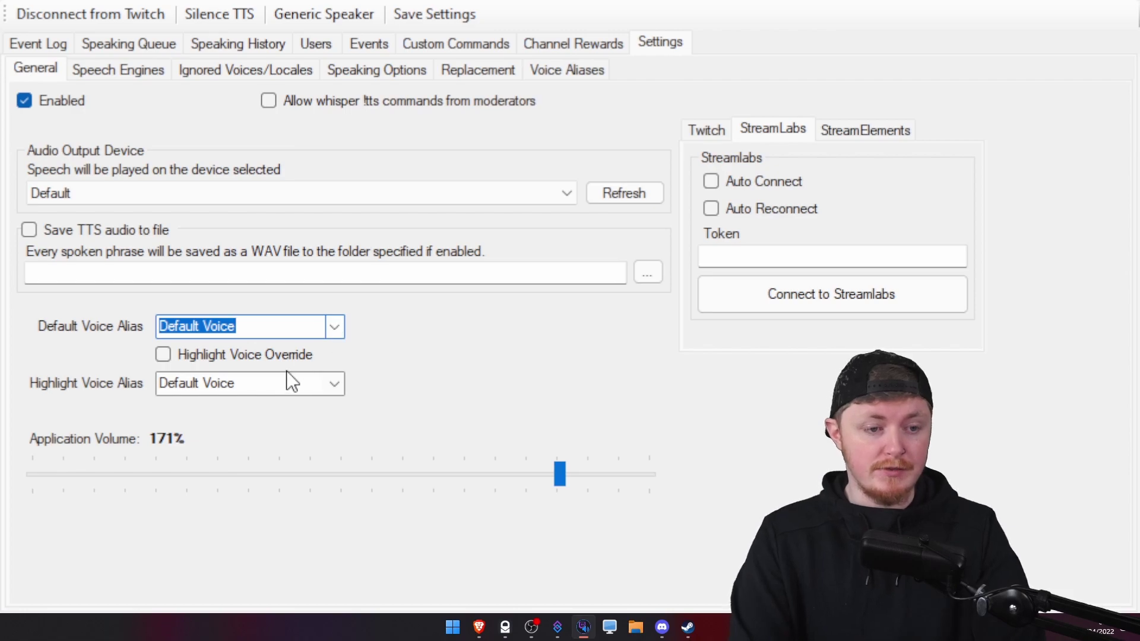
click(337, 385)
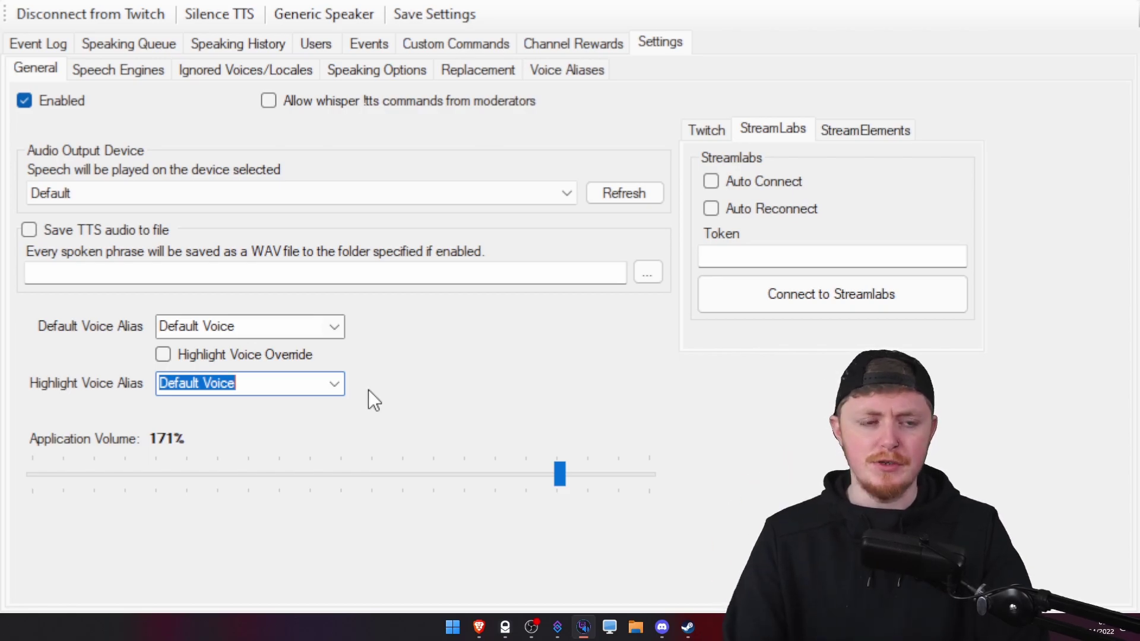
Examine the speaking options and select the "!" entry among the ignored prefixes.
click(377, 69)
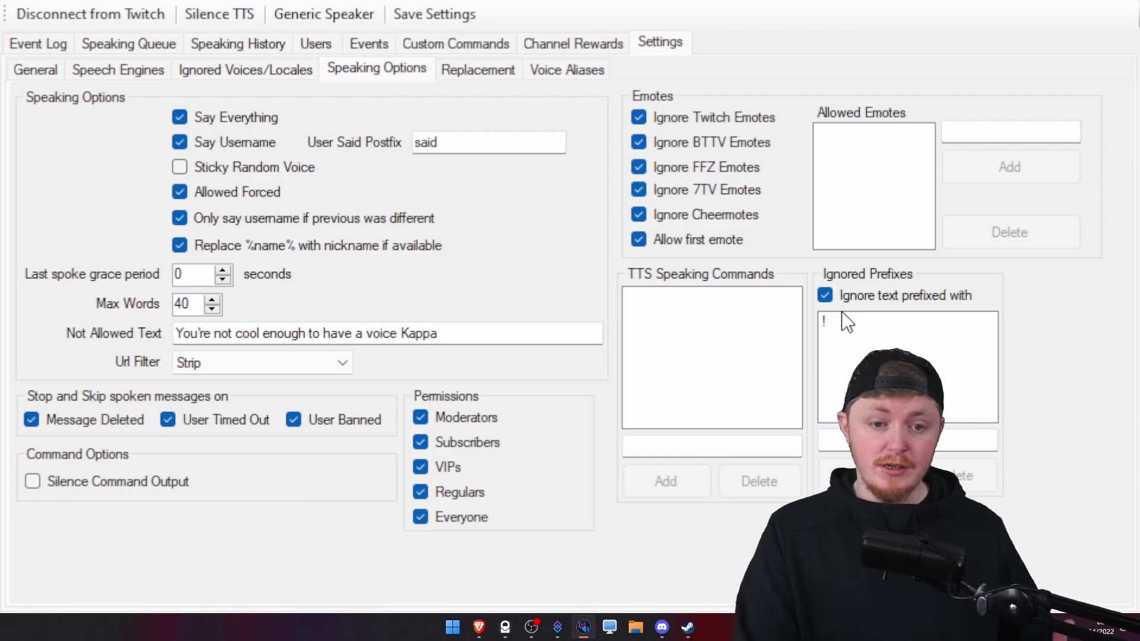
click(861, 329)
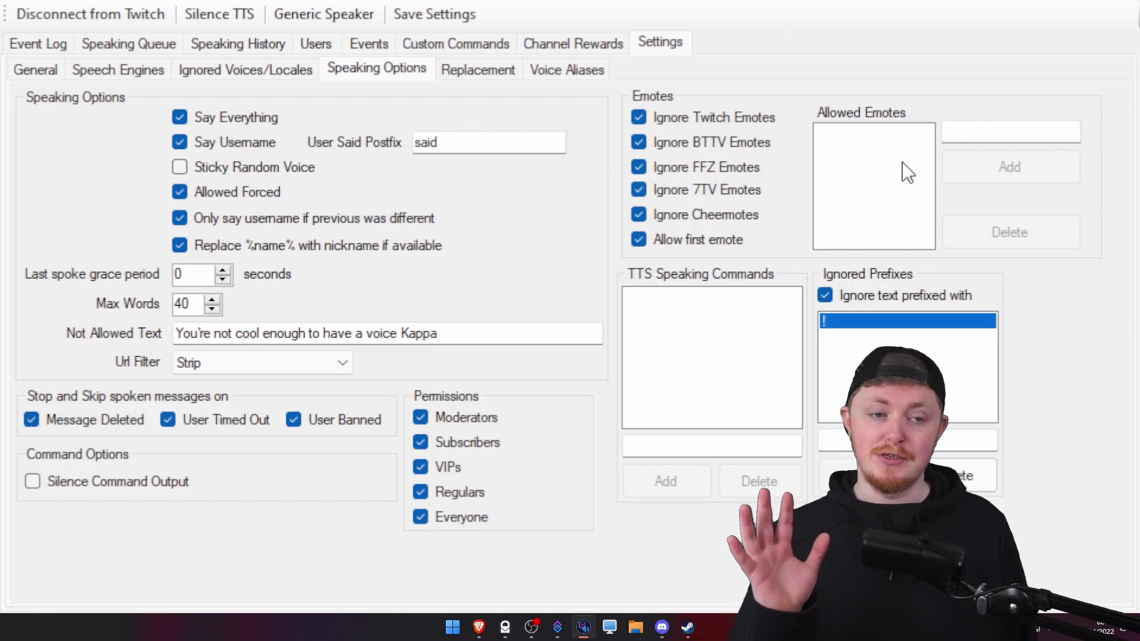
Add a regex replacement that replaces "hi" with "bye".
click(480, 69)
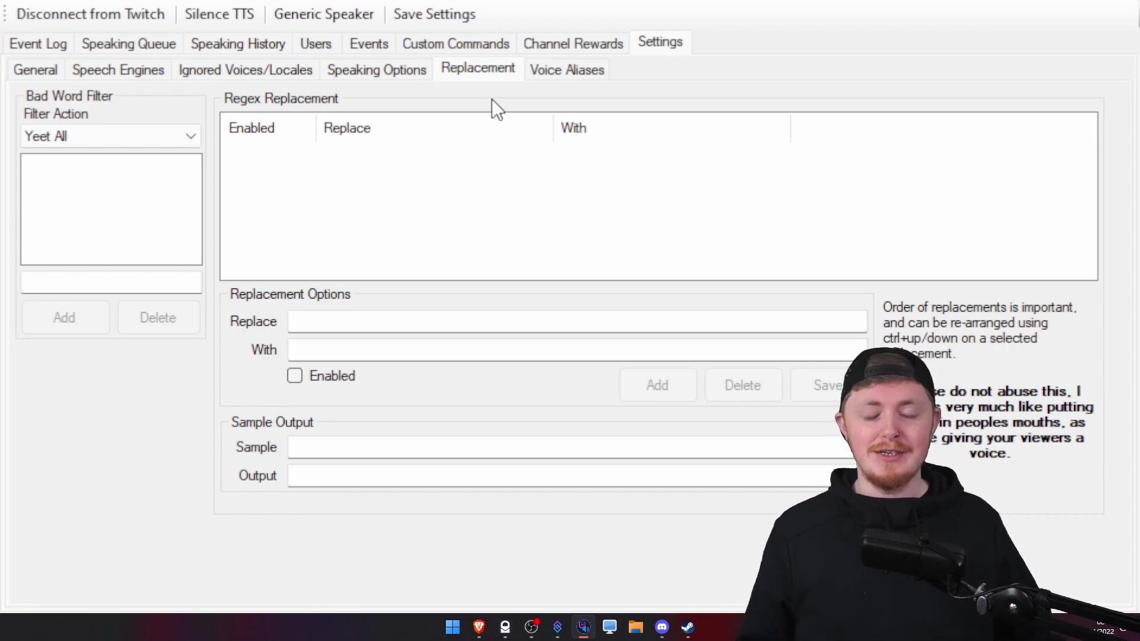
click(488, 313)
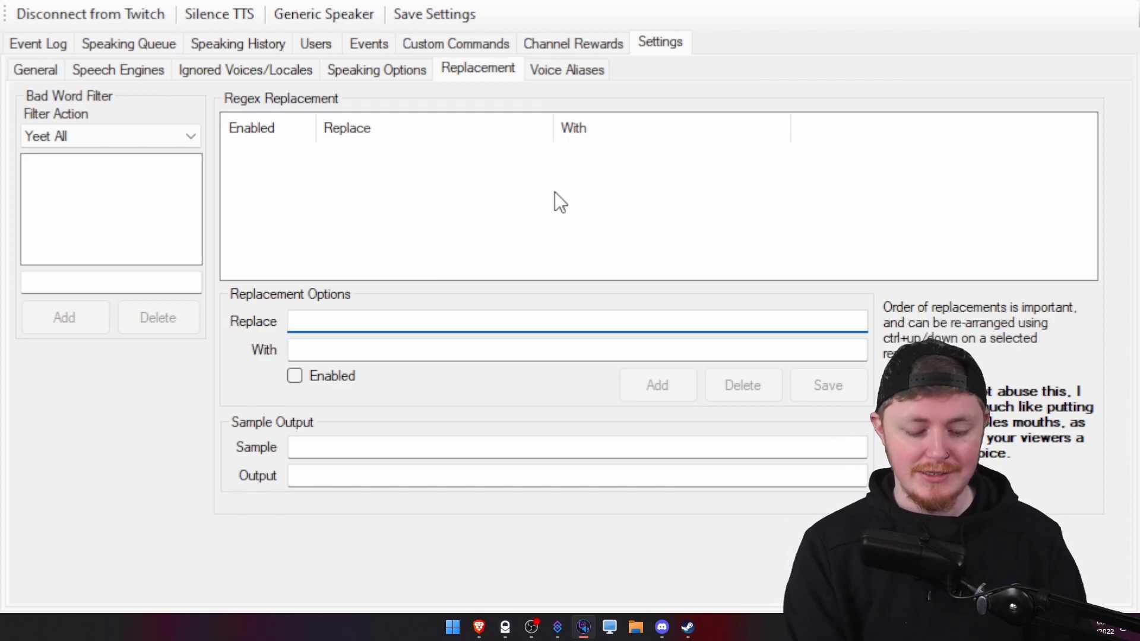
text(hi)
key(Tab)
click(375, 354)
text(bye)
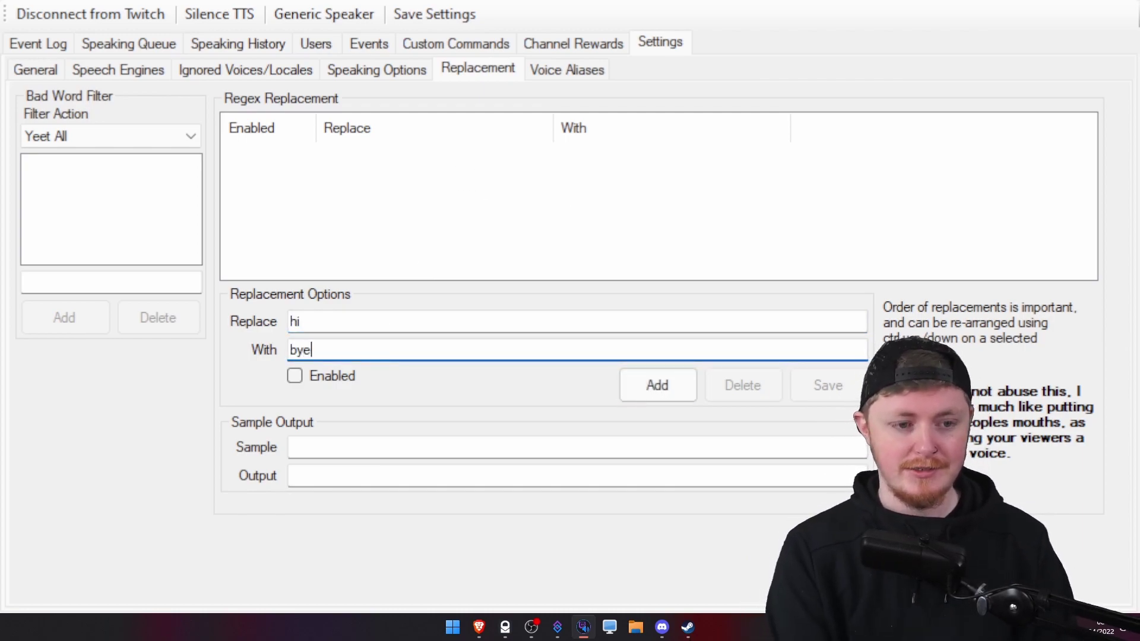
click(684, 392)
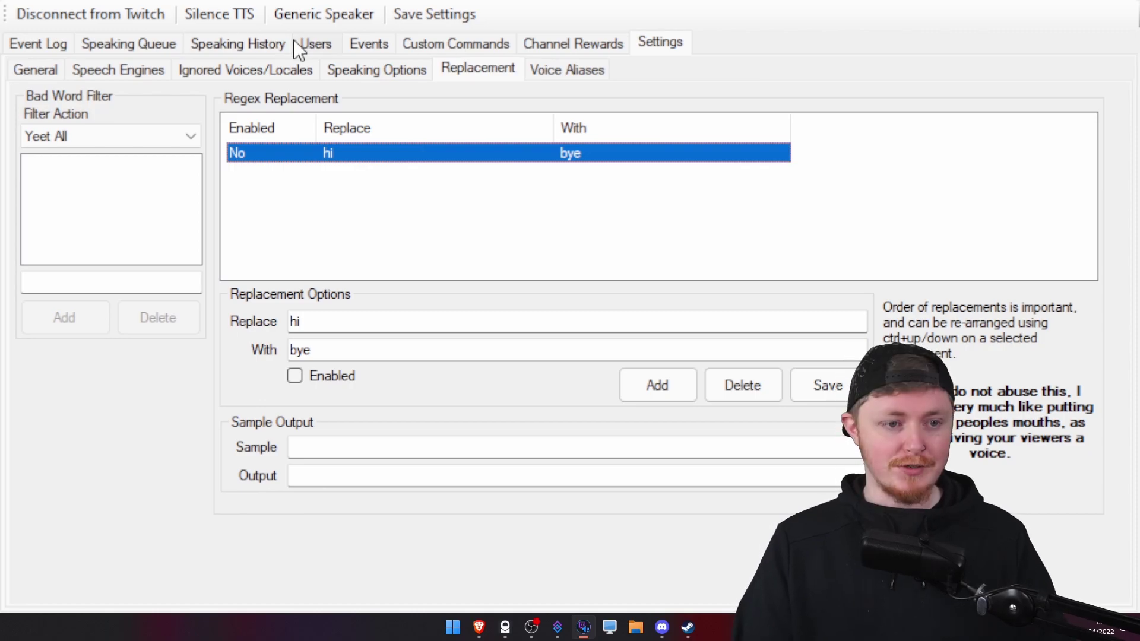
Mark the broadcaster's account in the user list as Ignored and toggle that option back.
click(310, 43)
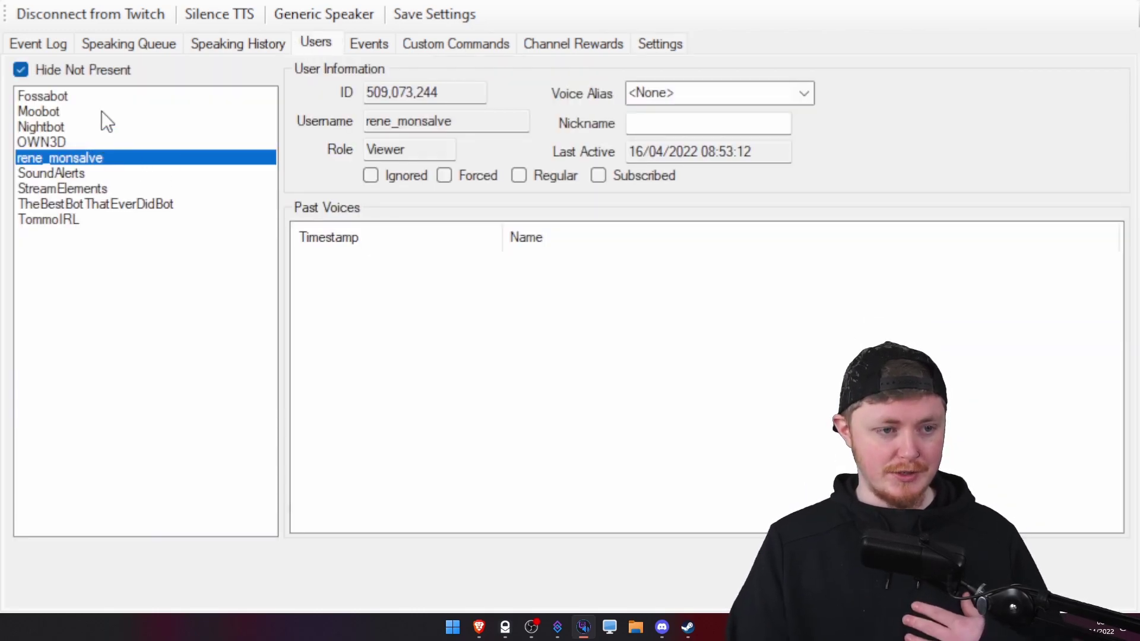
click(48, 220)
click(371, 175)
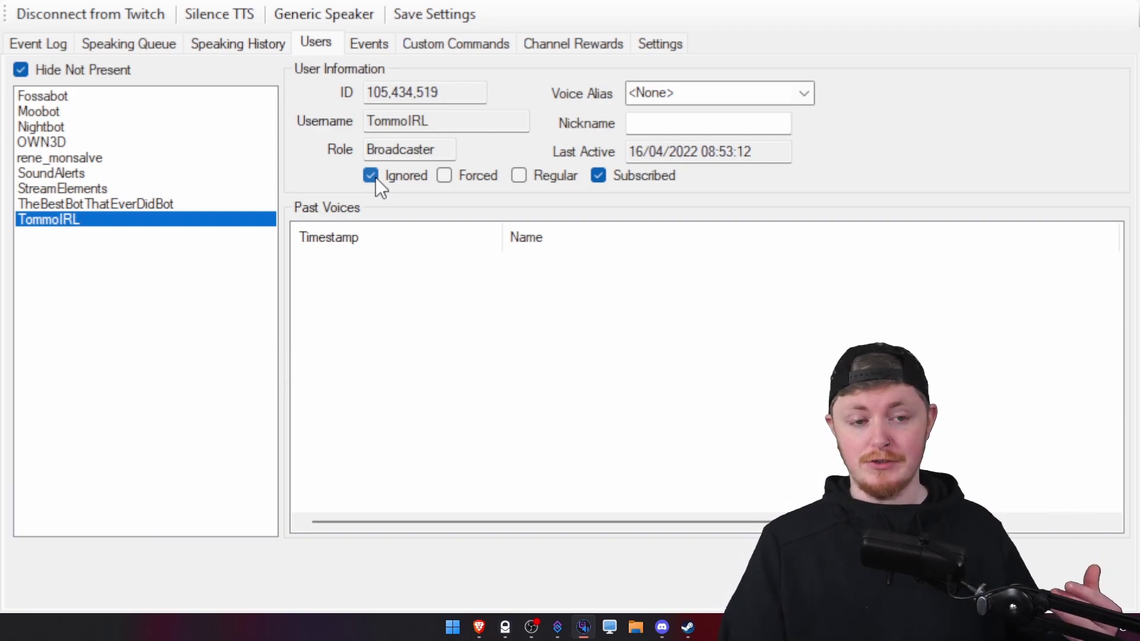
click(375, 176)
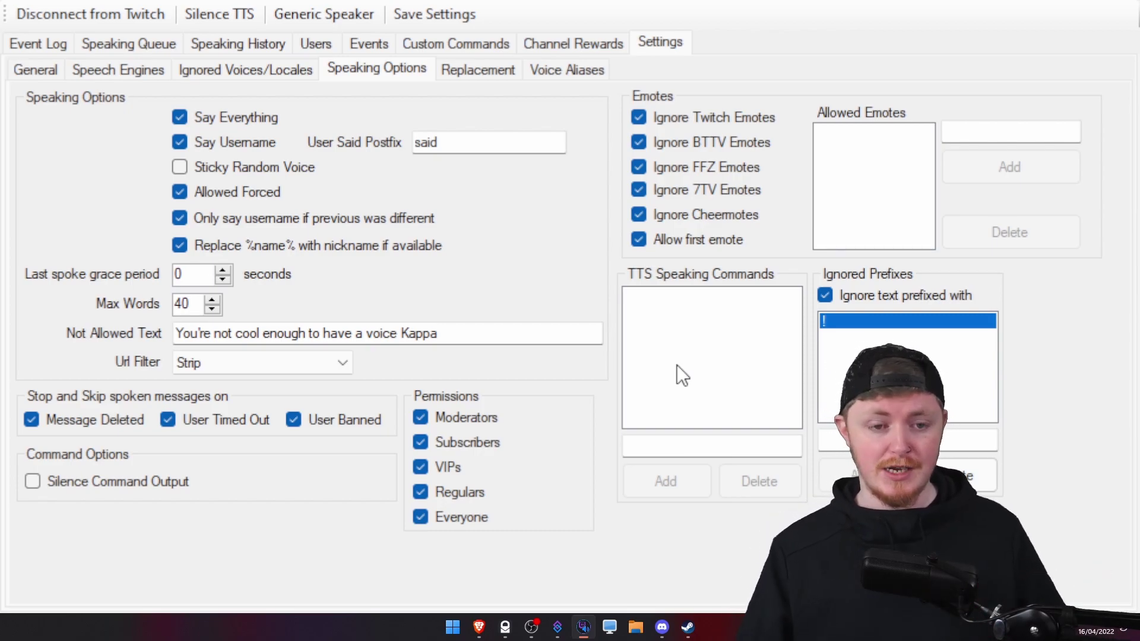
Enter "!speak" as a new TTS speaking command in the speaking options.
click(682, 439)
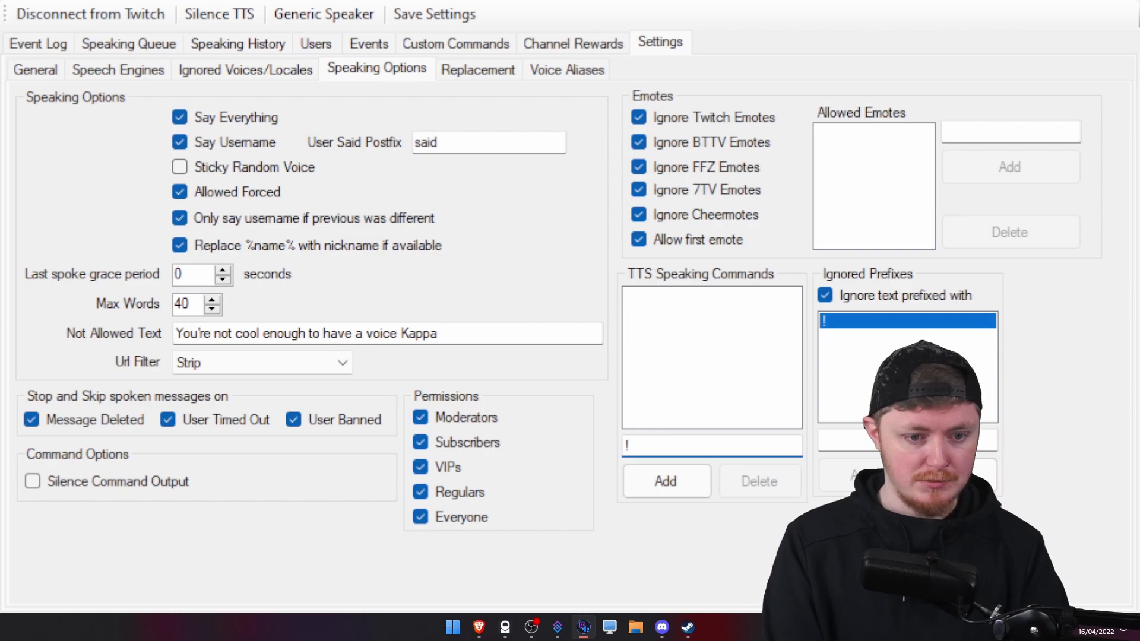
text(!speak)
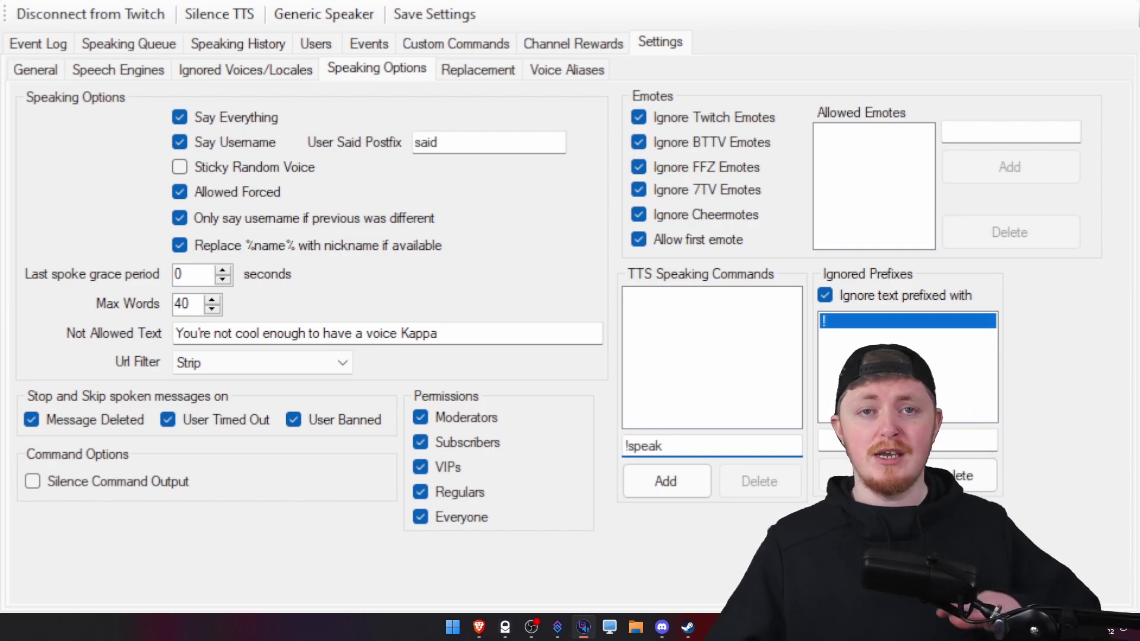